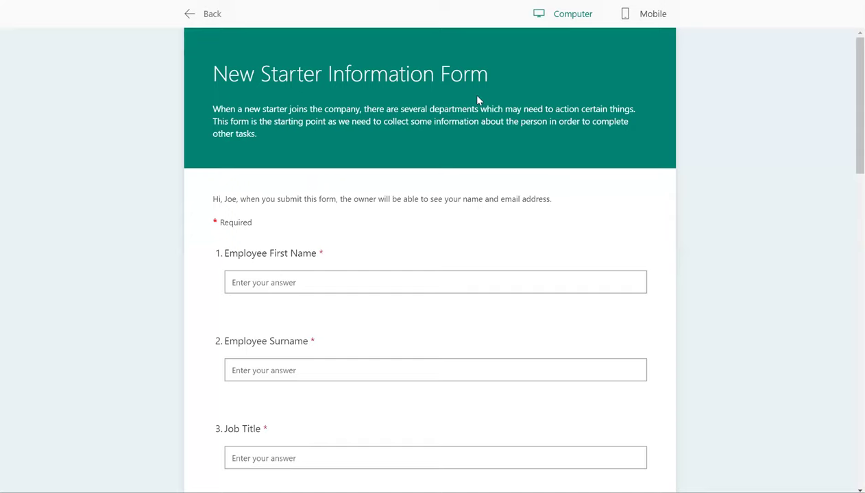
Scroll the New Starter Information Form preview down to the first employee questions
{"action": "scroll", "coordinate": [420, 190], "scroll_direction": "down", "scroll_amount": 1}
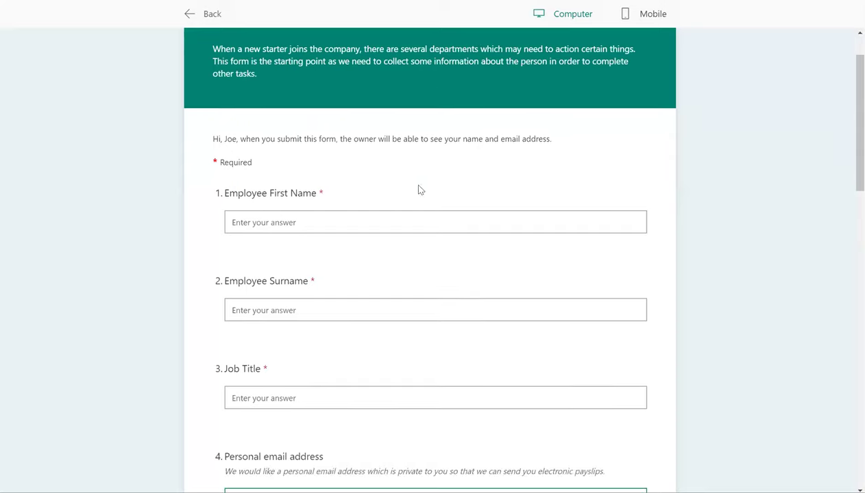
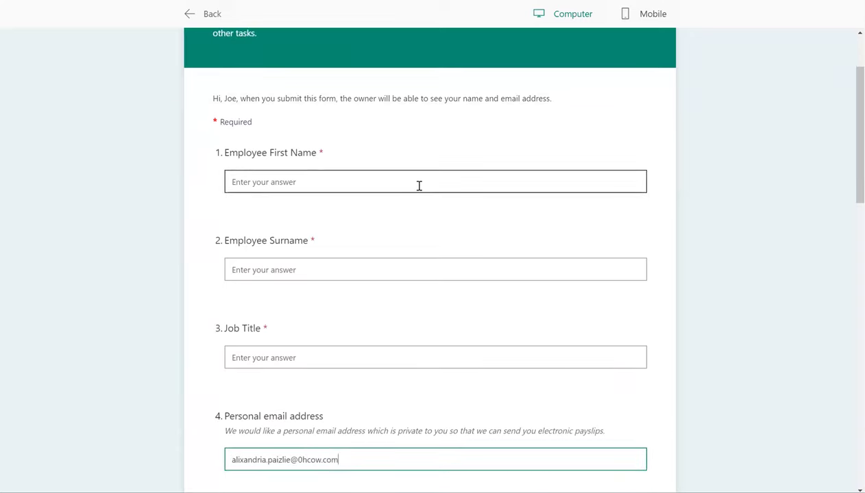
Enter the personal email, the employee's first name and surname, and job title 'Professional Footballer'
{"action": "left_click", "coordinate": [332, 182]}
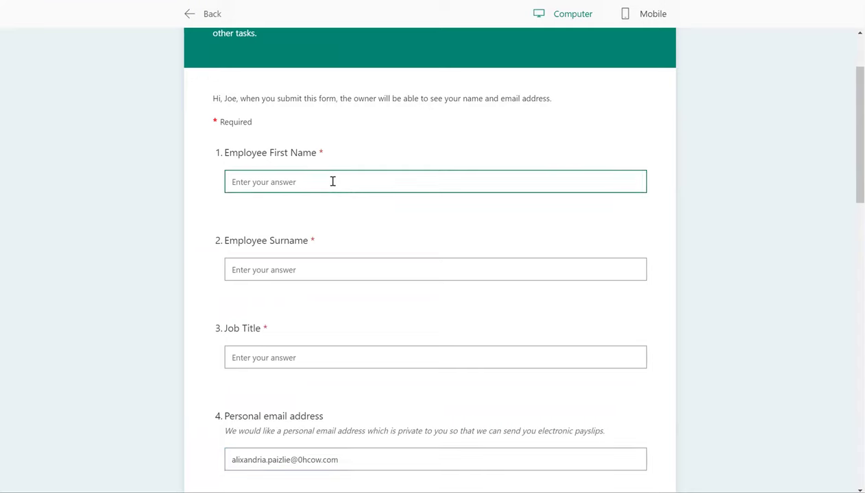
{"action": "type", "text": "Wayne"}
{"action": "left_click", "coordinate": [275, 269]}
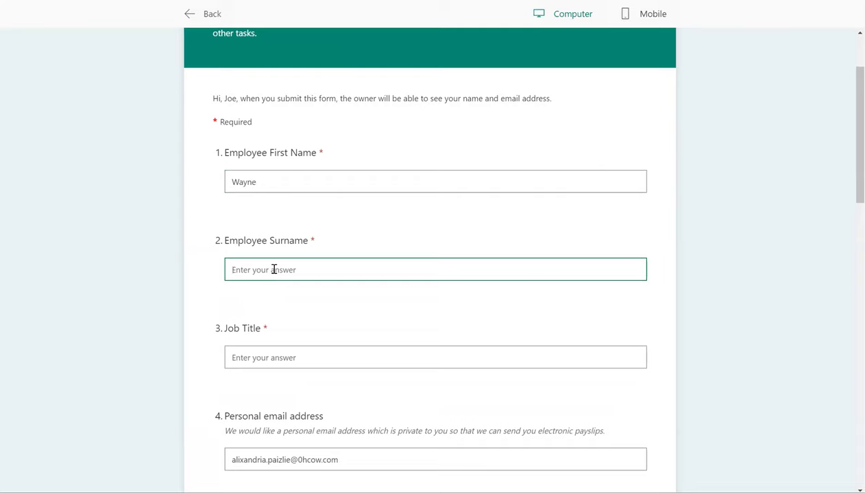
{"action": "type", "text": "Rooney"}
{"action": "scroll", "coordinate": [274, 272], "scroll_direction": "down", "scroll_amount": 1}
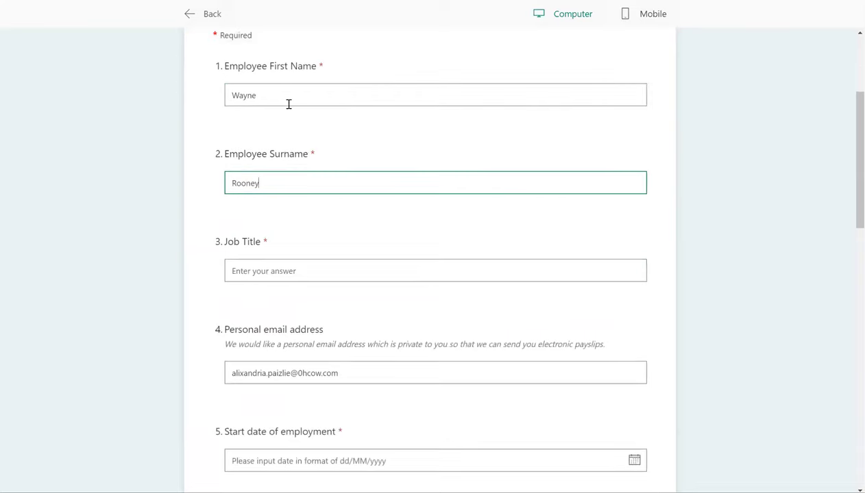
{"action": "left_click", "coordinate": [276, 270]}
{"action": "type", "text": "Professional Footballer"}
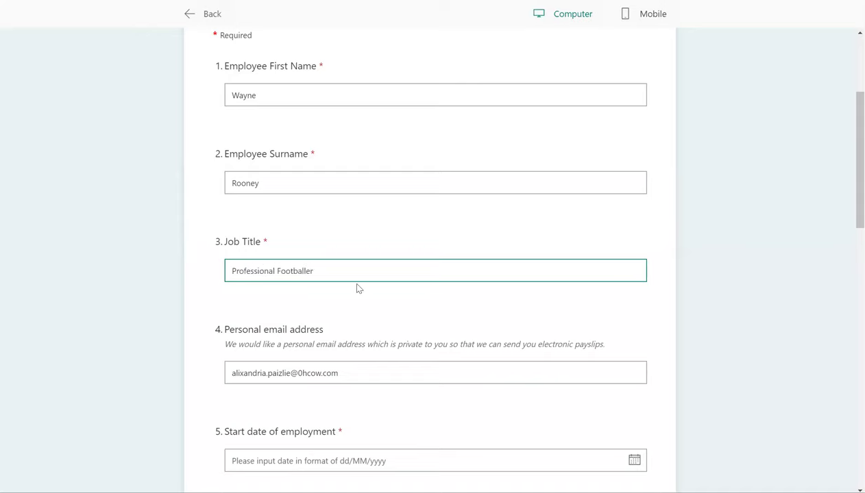
{"action": "scroll", "coordinate": [356, 288], "scroll_direction": "down", "scroll_amount": 3}
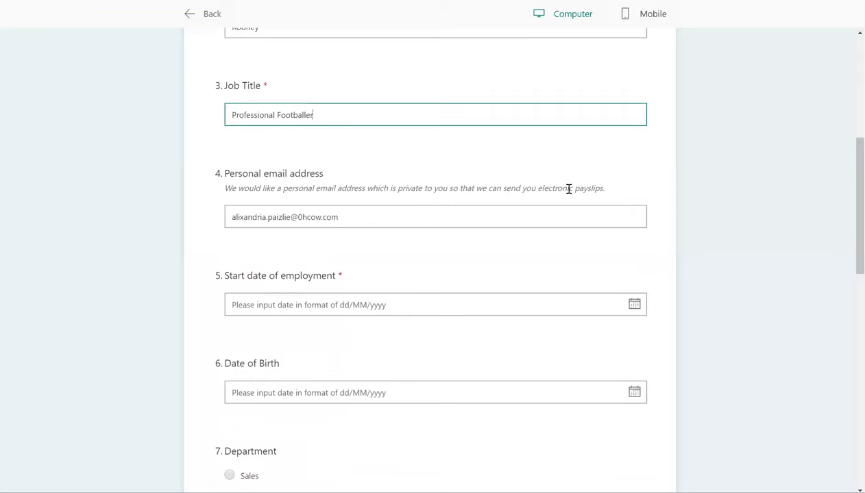
{"action": "scroll", "coordinate": [516, 253], "scroll_direction": "down", "scroll_amount": 1}
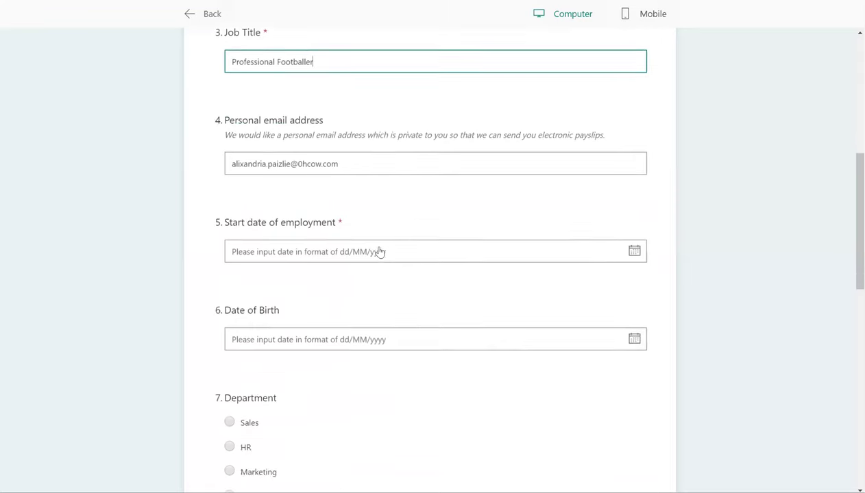
Set start date 22 April 2019, department Accounts, and line manager 'No'
{"action": "left_click", "coordinate": [633, 251]}
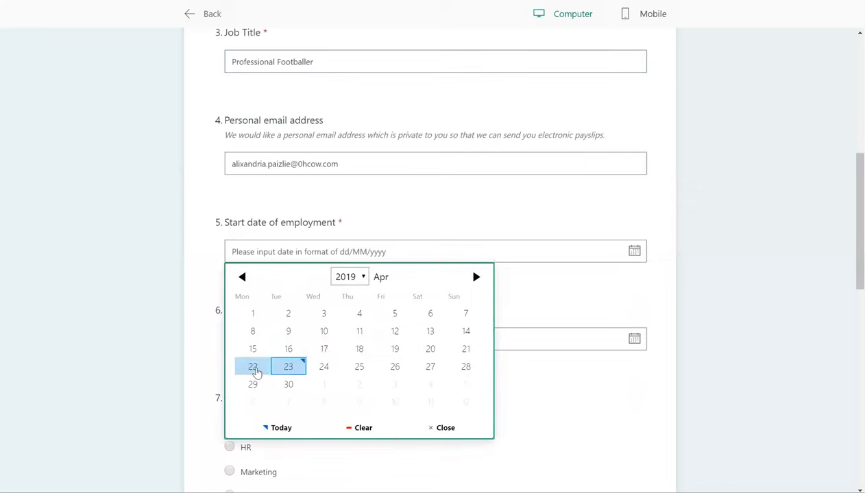
{"action": "left_click", "coordinate": [254, 368]}
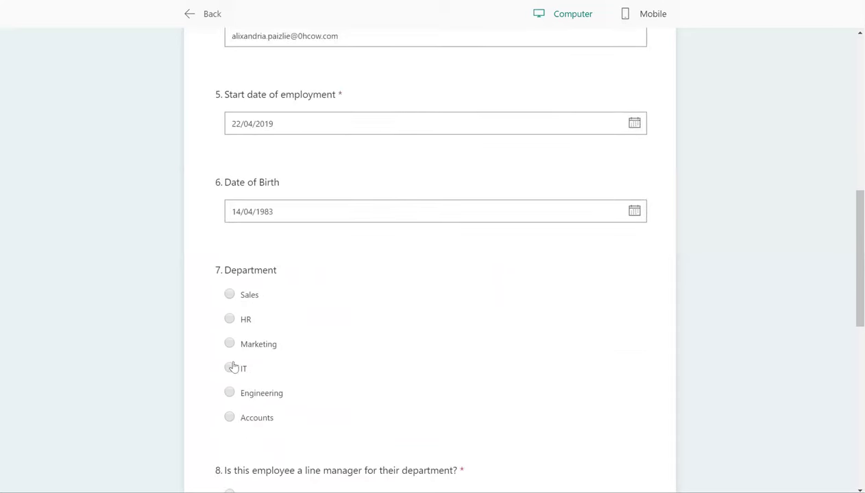
{"action": "left_click", "coordinate": [230, 418]}
{"action": "scroll", "coordinate": [463, 357], "scroll_direction": "down", "scroll_amount": 4}
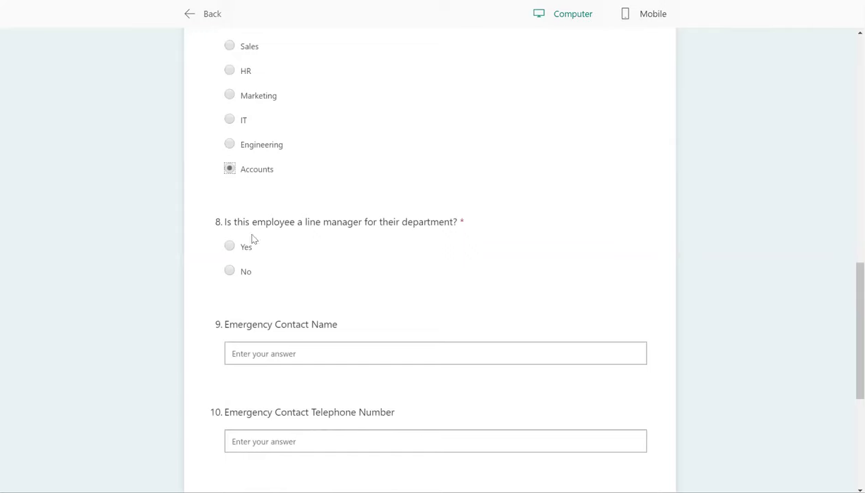
{"action": "left_click", "coordinate": [230, 272]}
{"action": "scroll", "coordinate": [370, 261], "scroll_direction": "down", "scroll_amount": 2}
Enter the emergency contact's name and telephone number, then move to the bank sort code
{"action": "left_click", "coordinate": [305, 260]}
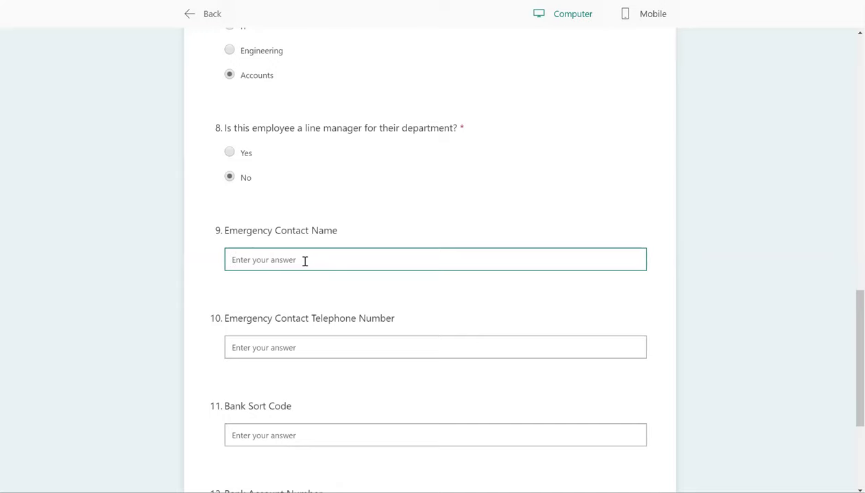
{"action": "type", "text": "Jim"}
{"action": "scroll", "coordinate": [267, 278], "scroll_direction": "down", "scroll_amount": 1}
{"action": "left_click", "coordinate": [265, 277]}
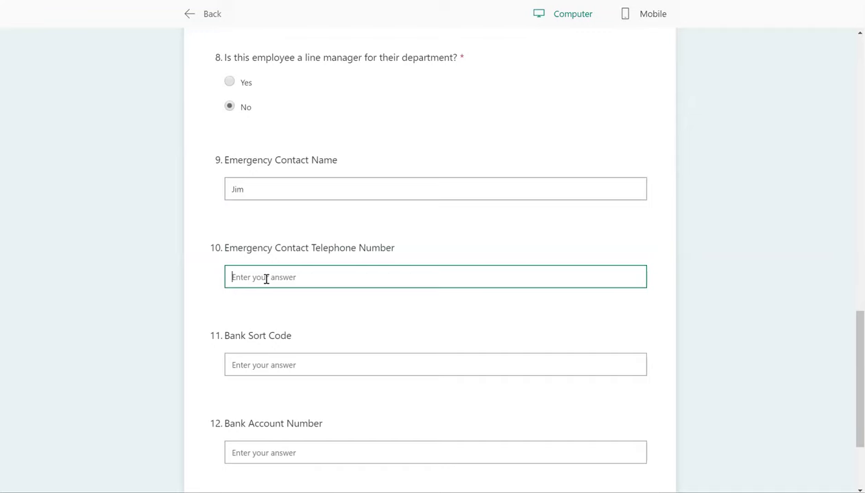
{"action": "scroll", "coordinate": [278, 275], "scroll_direction": "down", "scroll_amount": 2}
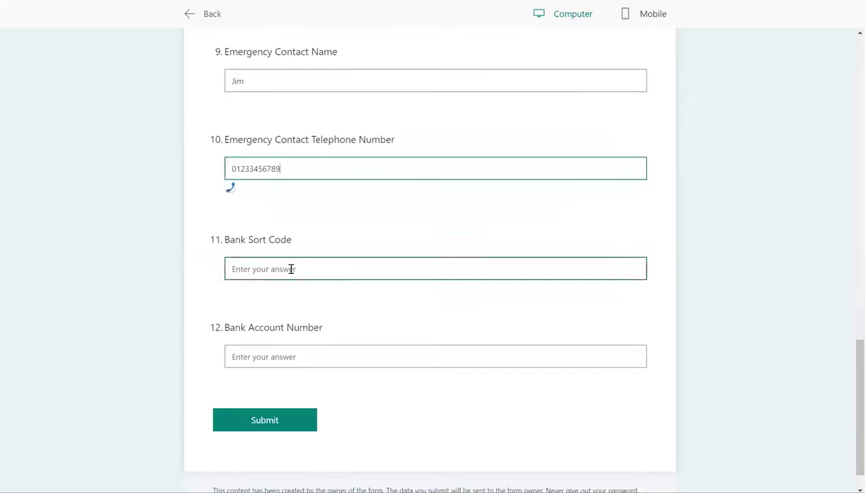
{"action": "left_click", "coordinate": [290, 269]}
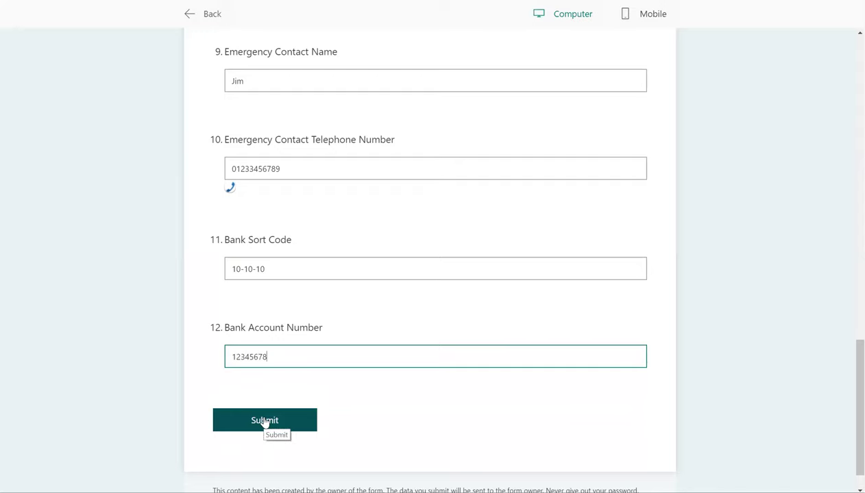
Submit the form, then approve and confirm the New Starter Request in Approvals
{"action": "left_click", "coordinate": [265, 421]}
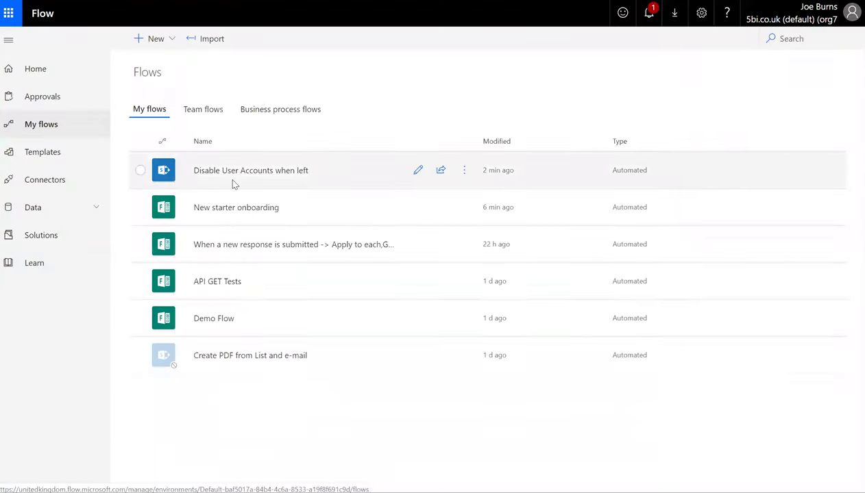
{"action": "left_click", "coordinate": [42, 99]}
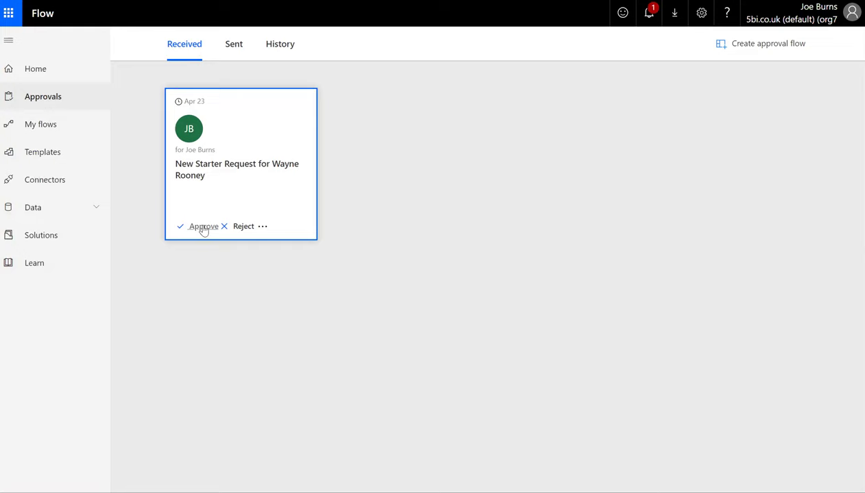
{"action": "left_click", "coordinate": [203, 229]}
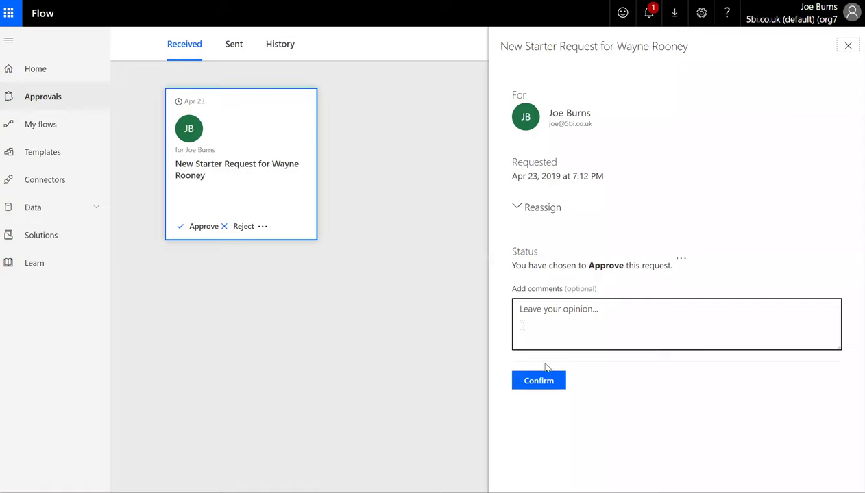
{"action": "left_click", "coordinate": [540, 382]}
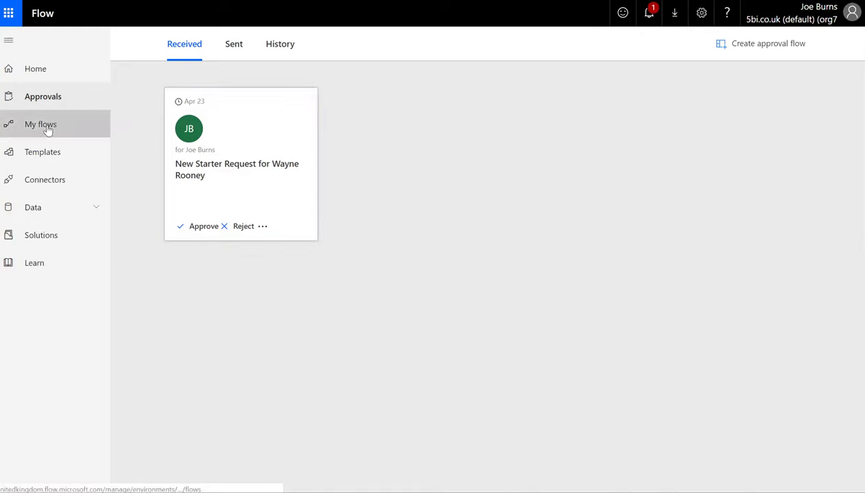
Open the latest successful run of the New starter onboarding flow
{"action": "left_click", "coordinate": [48, 130]}
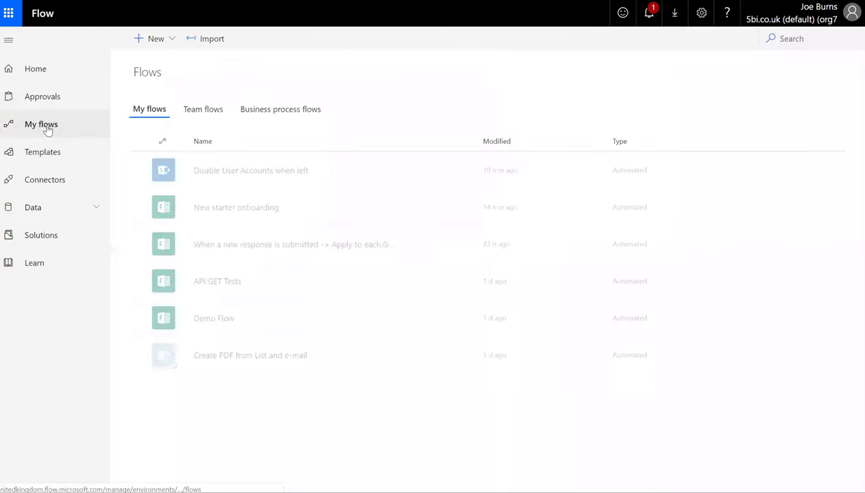
{"action": "left_click", "coordinate": [239, 209]}
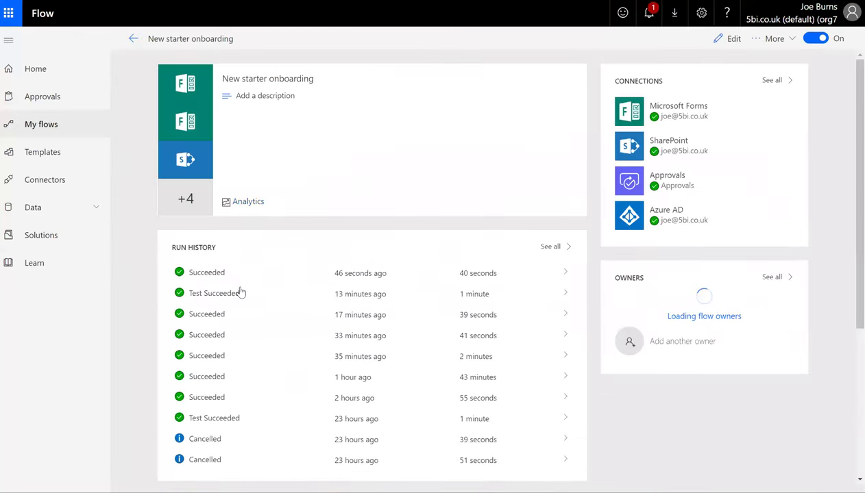
{"action": "left_click", "coordinate": [269, 278]}
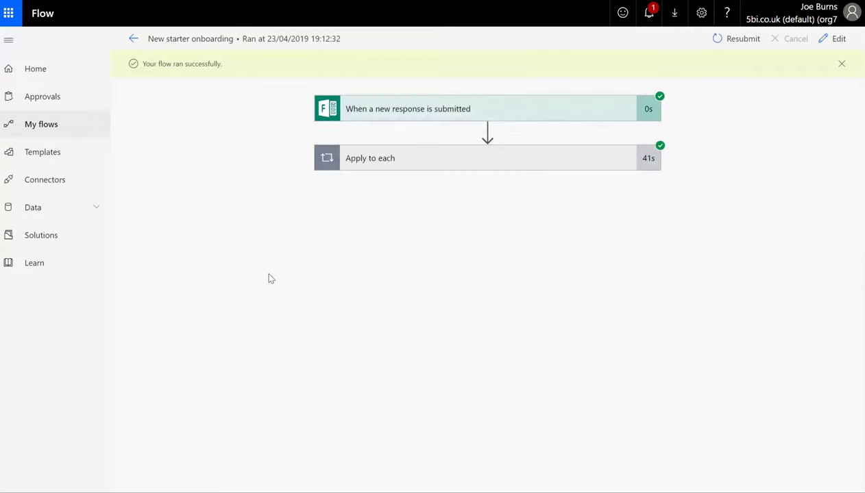
Expand the trigger, the Apply to each loop and Create item - Employee List details
{"action": "left_click", "coordinate": [456, 115]}
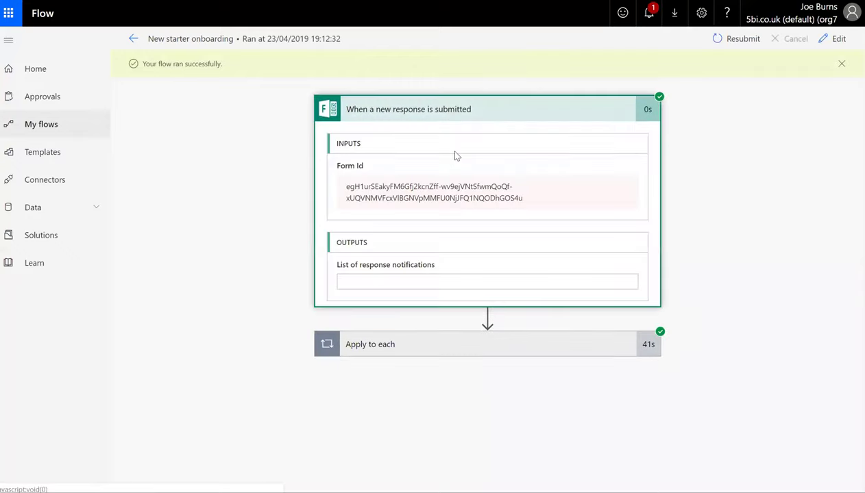
{"action": "left_click", "coordinate": [423, 425]}
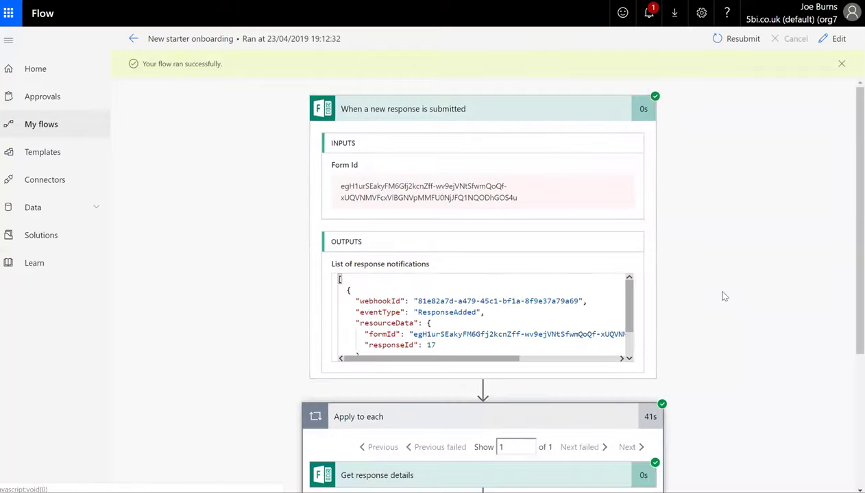
{"action": "scroll", "coordinate": [724, 296], "scroll_direction": "down", "scroll_amount": 3}
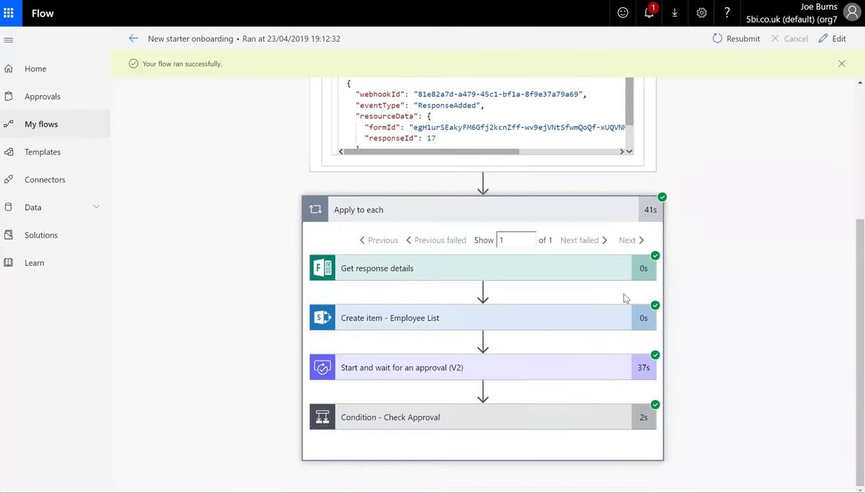
{"action": "left_click", "coordinate": [445, 316]}
{"action": "scroll", "coordinate": [699, 274], "scroll_direction": "down", "scroll_amount": 4}
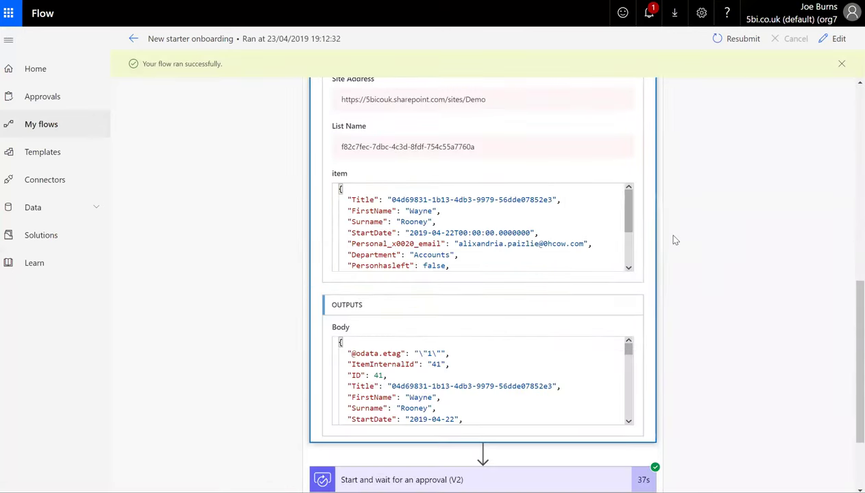
{"action": "scroll", "coordinate": [511, 232], "scroll_direction": "up", "scroll_amount": 2}
{"action": "scroll", "coordinate": [510, 231], "scroll_direction": "up", "scroll_amount": 1}
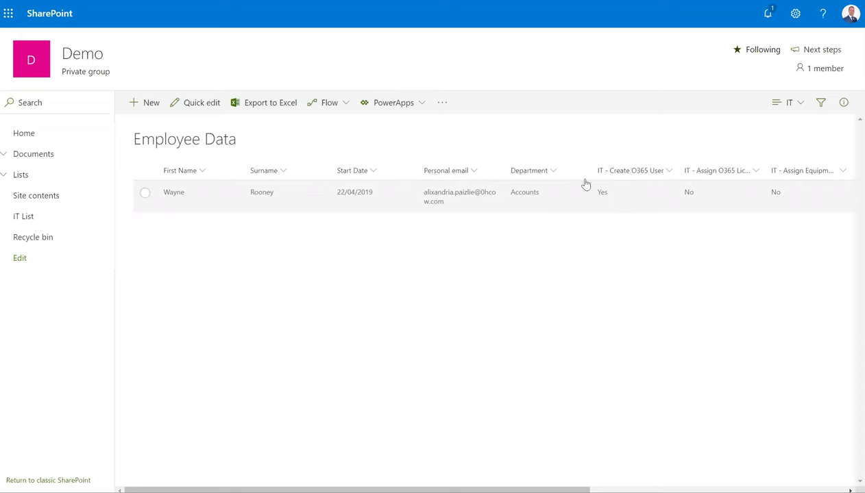
Inspect the new starter's row in the SharePoint Employee Data list
{"action": "left_click_drag", "start_coordinate": [589, 184], "coordinate": [438, 103]}
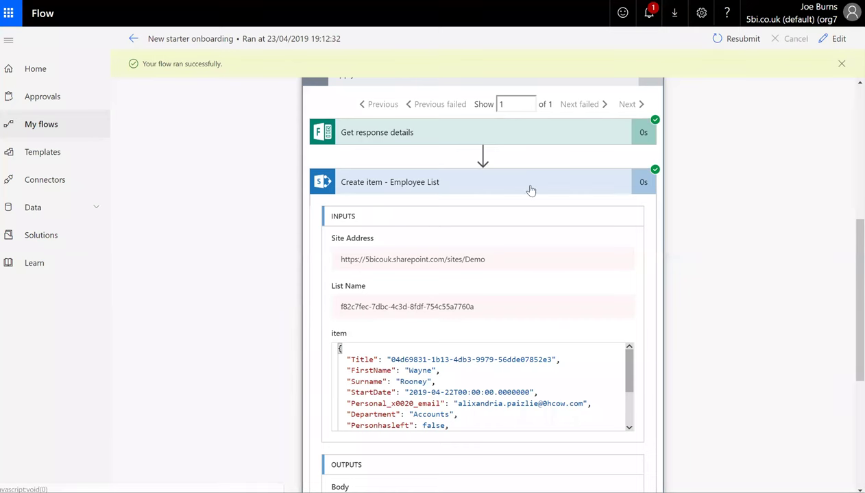
Collapse Create item and show the Condition - Check Approval result evaluating true
{"action": "left_click", "coordinate": [530, 190]}
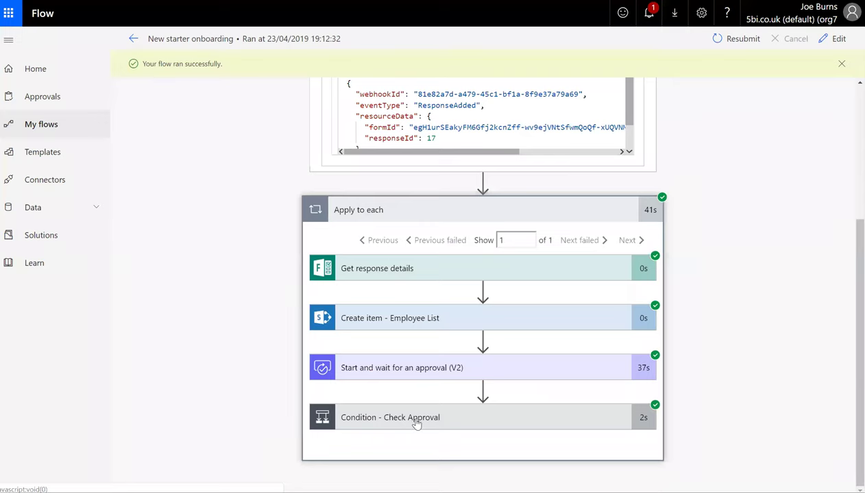
{"action": "left_click", "coordinate": [416, 424]}
{"action": "scroll", "coordinate": [632, 349], "scroll_direction": "down", "scroll_amount": 2}
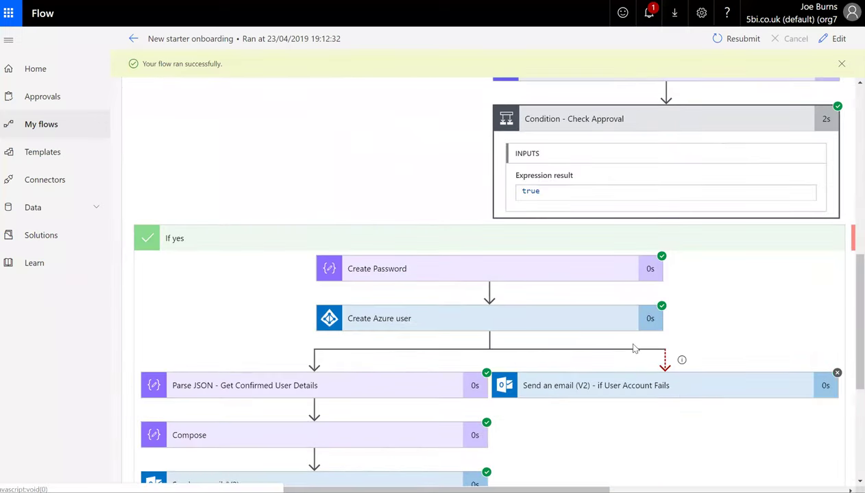
{"action": "scroll", "coordinate": [633, 350], "scroll_direction": "down", "scroll_amount": 1}
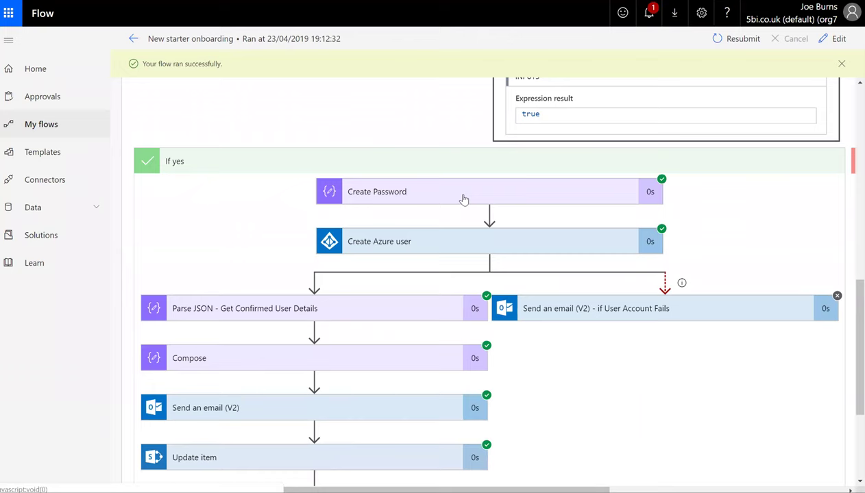
Expand Create Password and Create Azure user to view the new user's details
{"action": "left_click", "coordinate": [463, 199]}
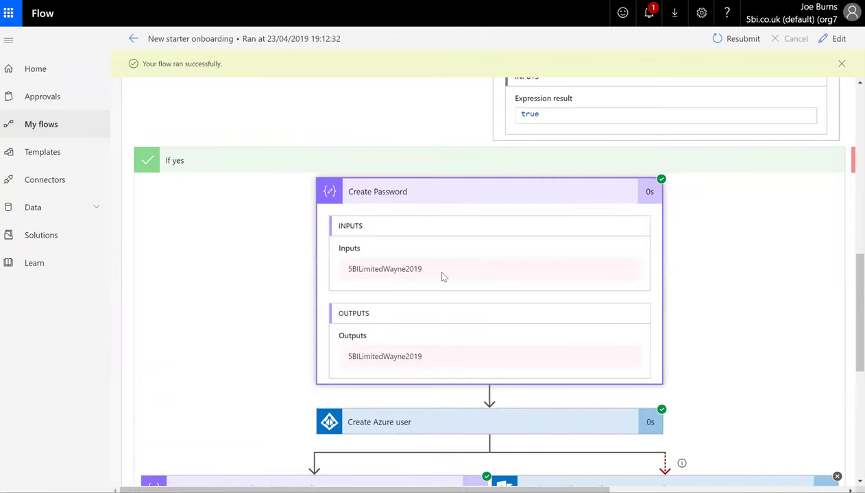
{"action": "scroll", "coordinate": [442, 277], "scroll_direction": "down", "scroll_amount": 1}
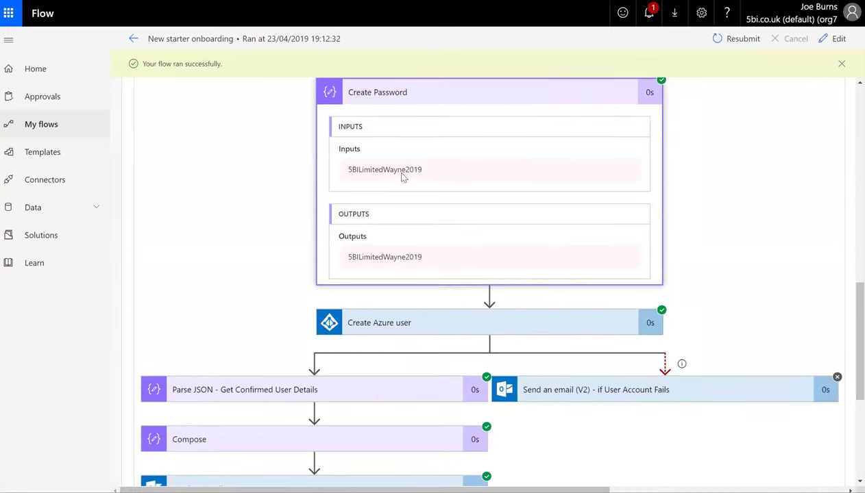
{"action": "scroll", "coordinate": [470, 274], "scroll_direction": "down", "scroll_amount": 2}
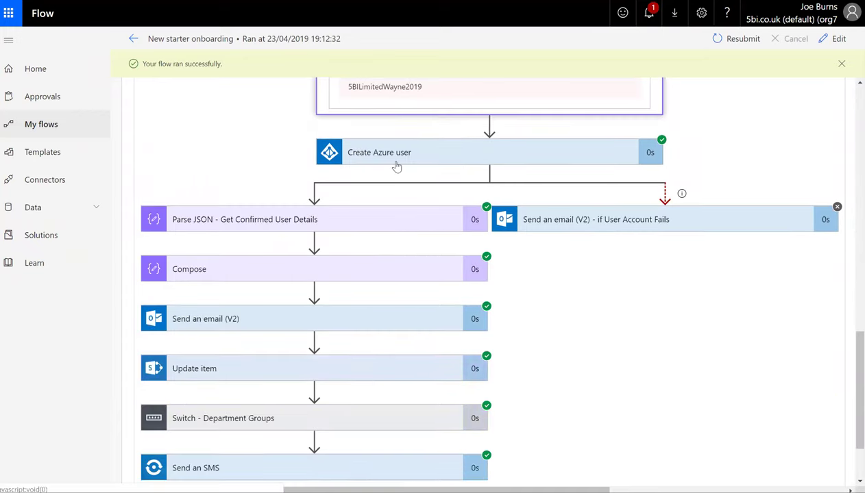
{"action": "left_click", "coordinate": [396, 165]}
{"action": "scroll", "coordinate": [414, 255], "scroll_direction": "down", "scroll_amount": 3}
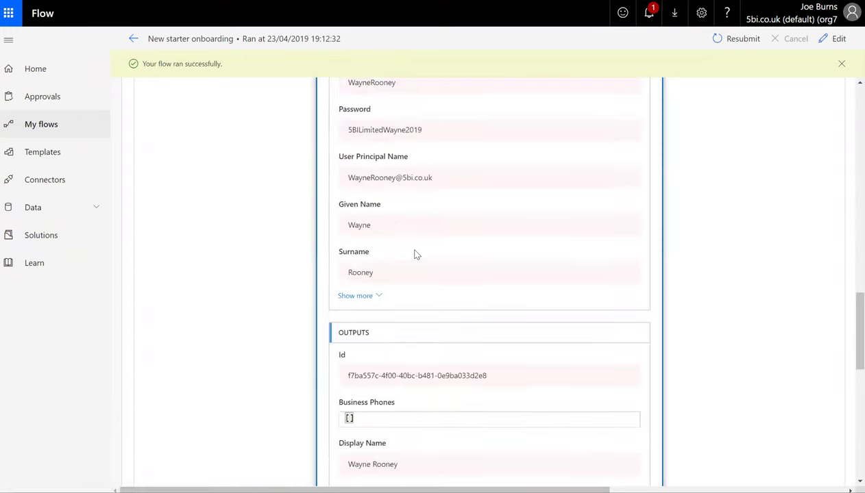
{"action": "scroll", "coordinate": [414, 254], "scroll_direction": "down", "scroll_amount": 5}
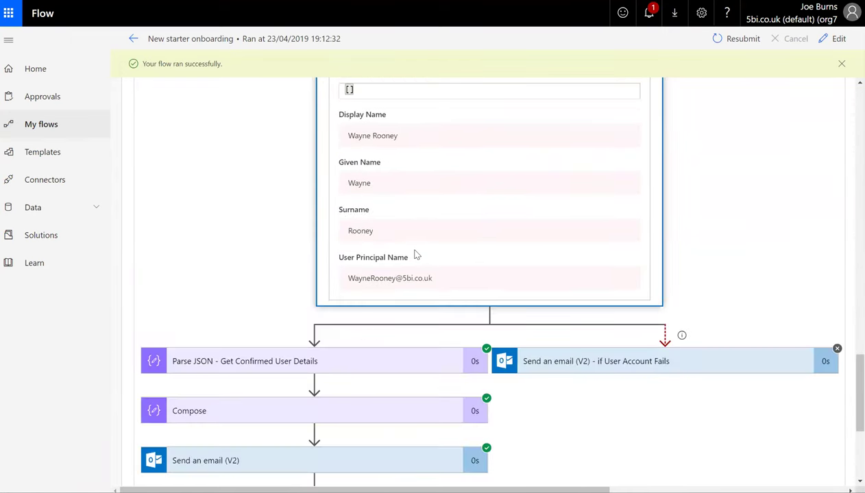
{"action": "scroll", "coordinate": [414, 253], "scroll_direction": "down", "scroll_amount": 2}
{"action": "scroll", "coordinate": [414, 252], "scroll_direction": "down", "scroll_amount": 1}
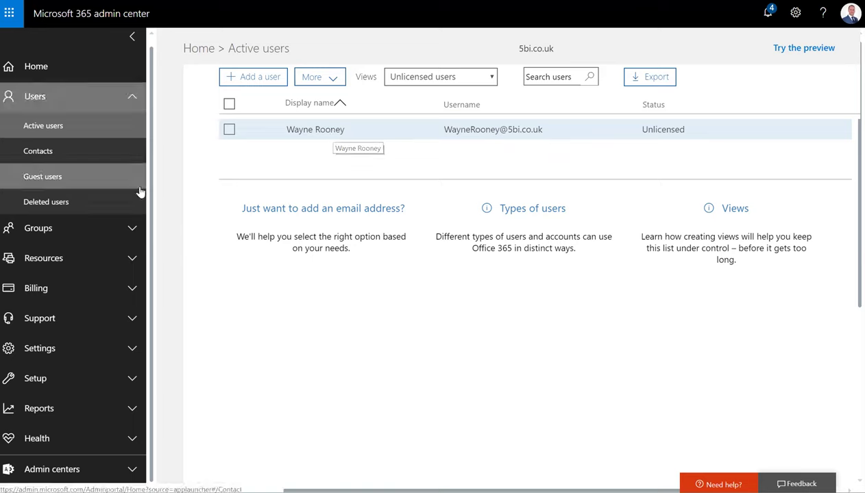
Check the Accounts group in Groups has the new user as its one member
{"action": "left_click", "coordinate": [54, 233]}
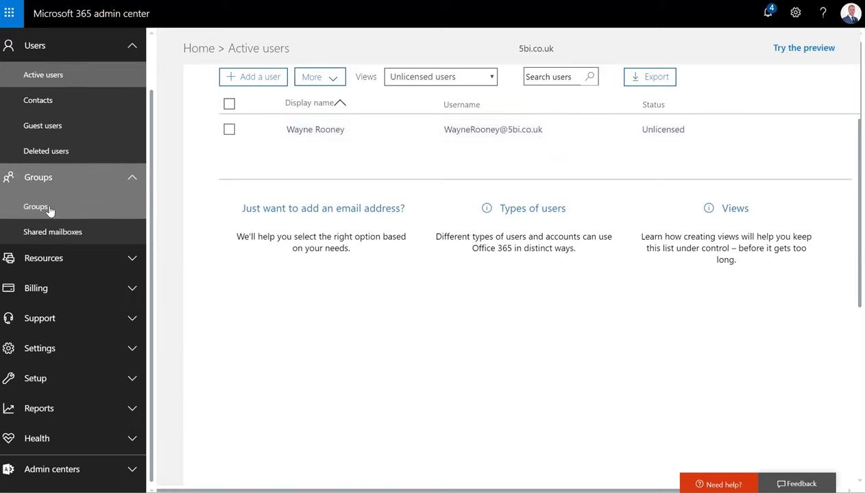
{"action": "left_click", "coordinate": [52, 211]}
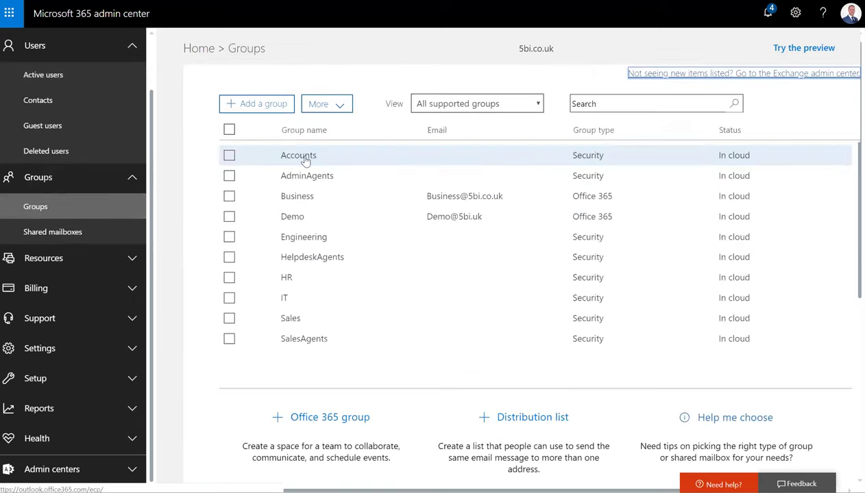
{"action": "left_click", "coordinate": [306, 160]}
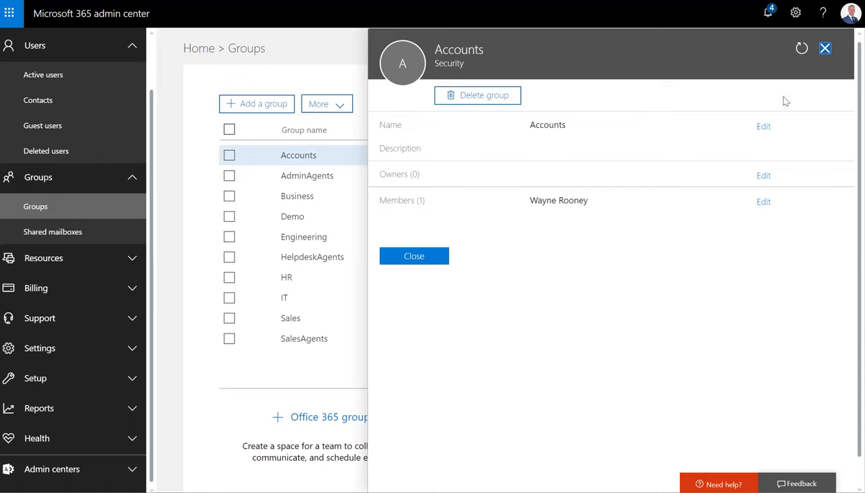
{"action": "left_click", "coordinate": [824, 48]}
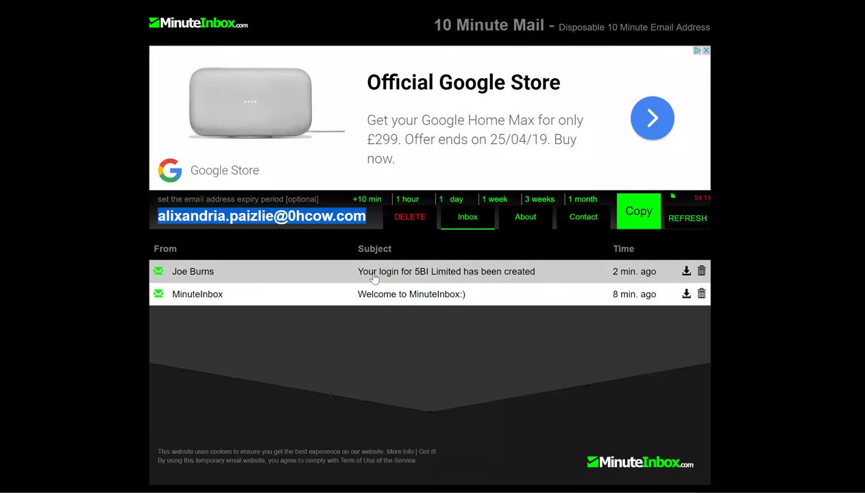
Open the 'Your login for 5BI Limited has been created' email in MinuteInbox
{"action": "left_click", "coordinate": [374, 274]}
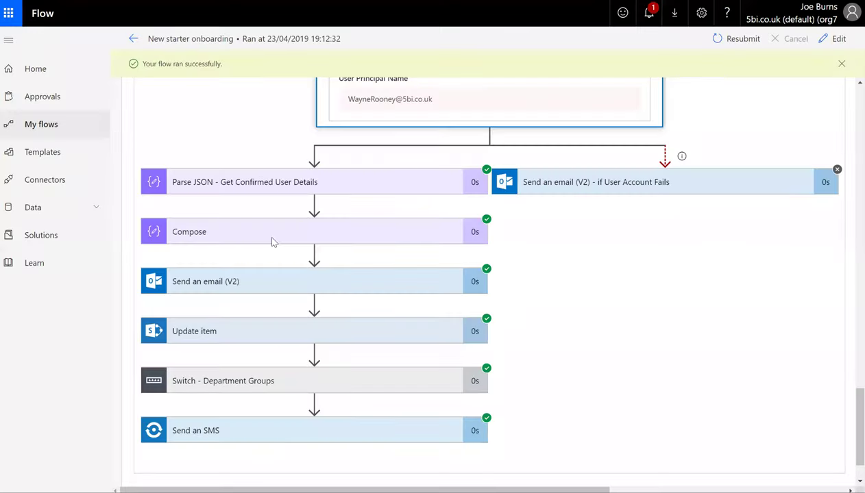
View the Send an SMS inputs with the password text from 5BI, then return to My flows
{"action": "left_click", "coordinate": [270, 439]}
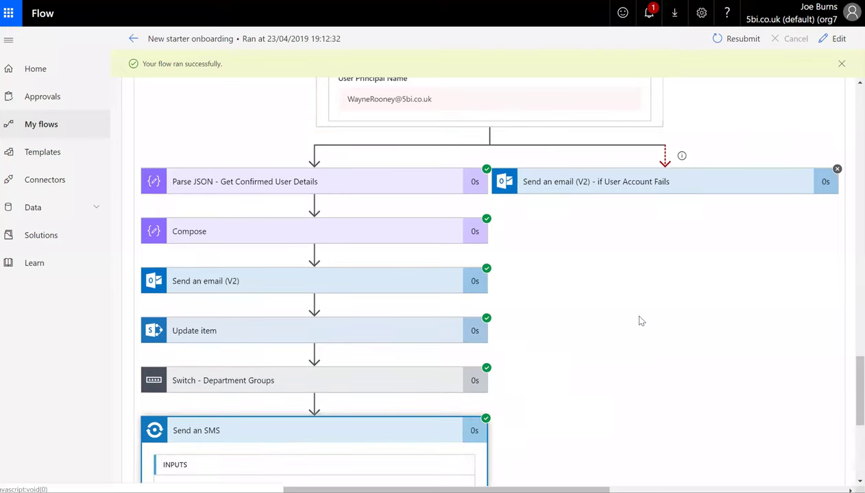
{"action": "scroll", "coordinate": [313, 396], "scroll_direction": "down", "scroll_amount": 3}
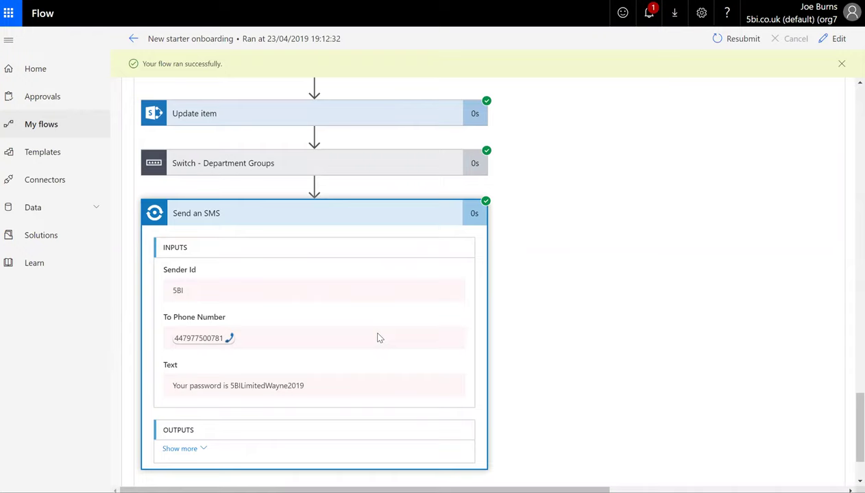
{"action": "scroll", "coordinate": [380, 338], "scroll_direction": "up", "scroll_amount": 10}
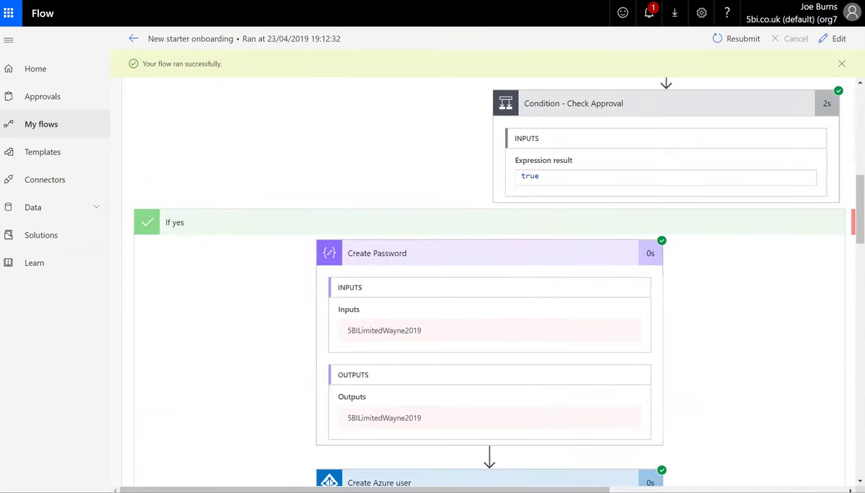
{"action": "left_click", "coordinate": [35, 126]}
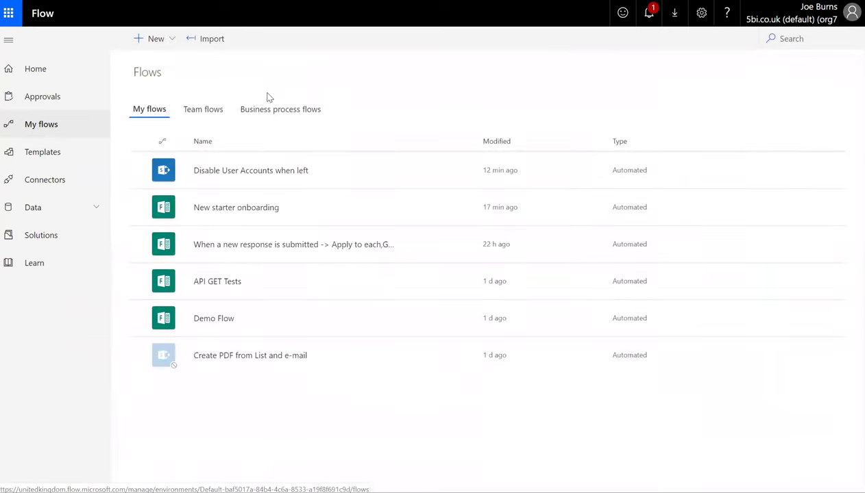
Open the Disable User Accounts when left flow and review its connections and run history
{"action": "left_click", "coordinate": [243, 176]}
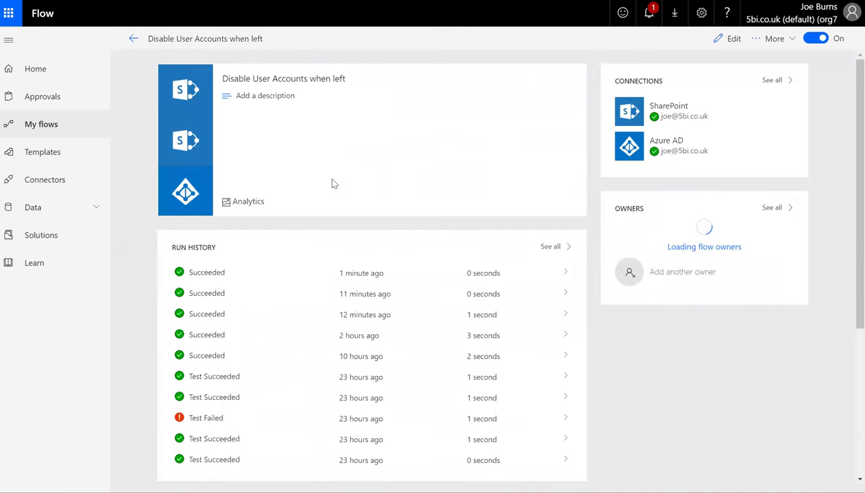
{"action": "scroll", "coordinate": [334, 183], "scroll_direction": "down", "scroll_amount": 1}
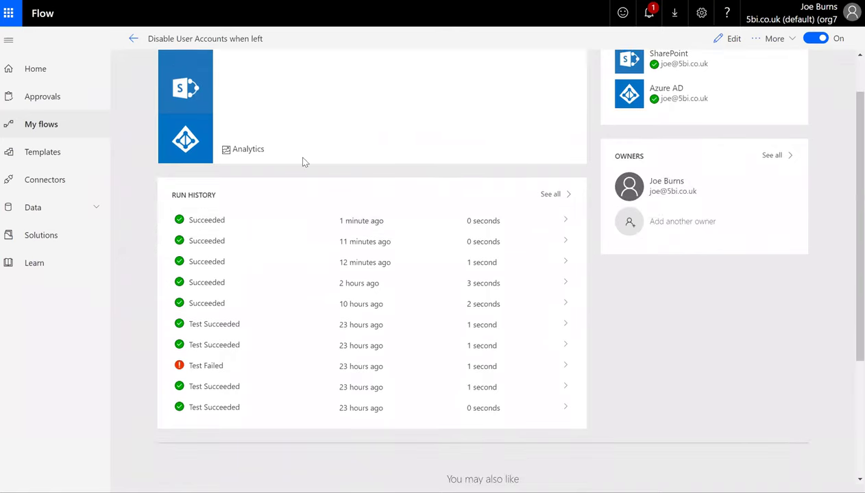
{"action": "scroll", "coordinate": [305, 163], "scroll_direction": "up", "scroll_amount": 1}
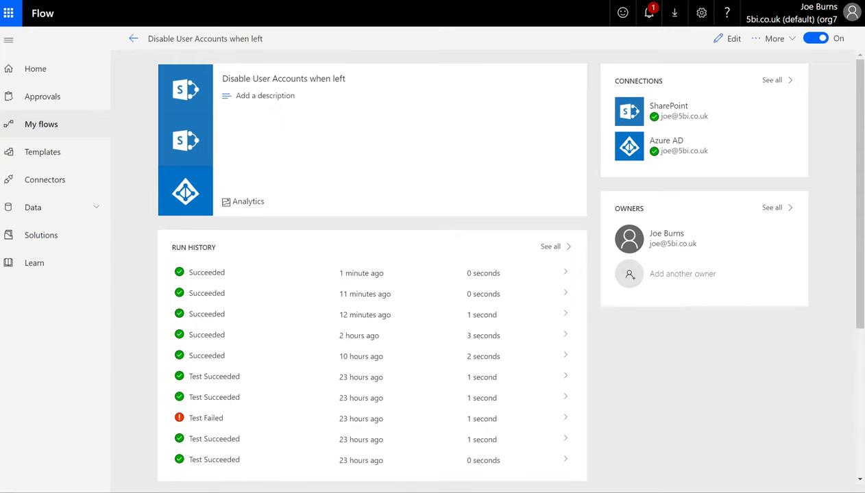
Edit the employee's Employee Data record, setting Leaving Date to 23 April 2019, and save
{"action": "key", "text": "ctrl+Tab"}
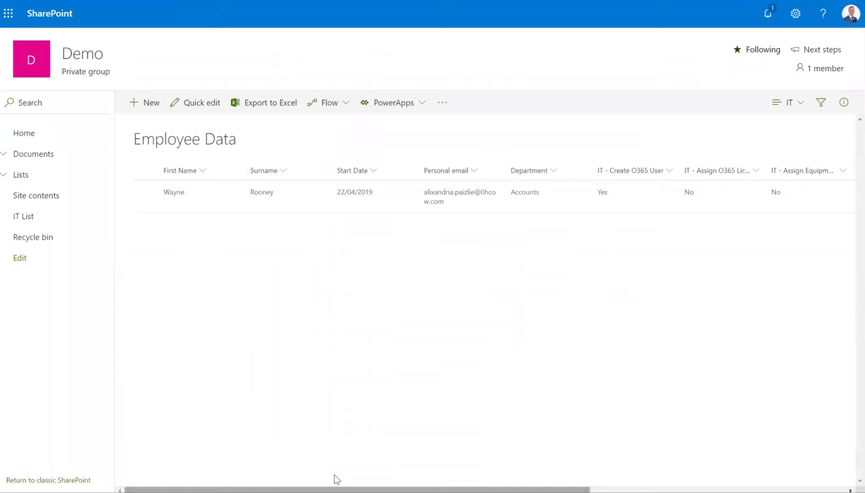
{"action": "left_click_drag", "start_coordinate": [334, 481], "coordinate": [614, 473]}
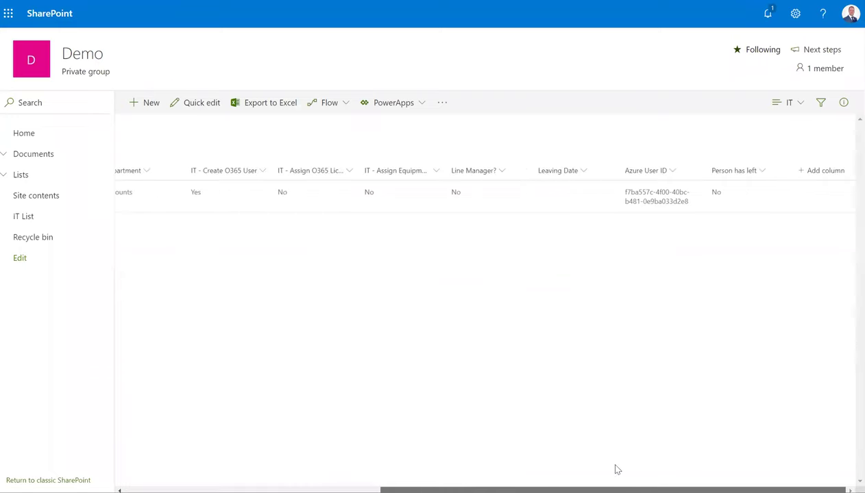
{"action": "left_click", "coordinate": [525, 211]}
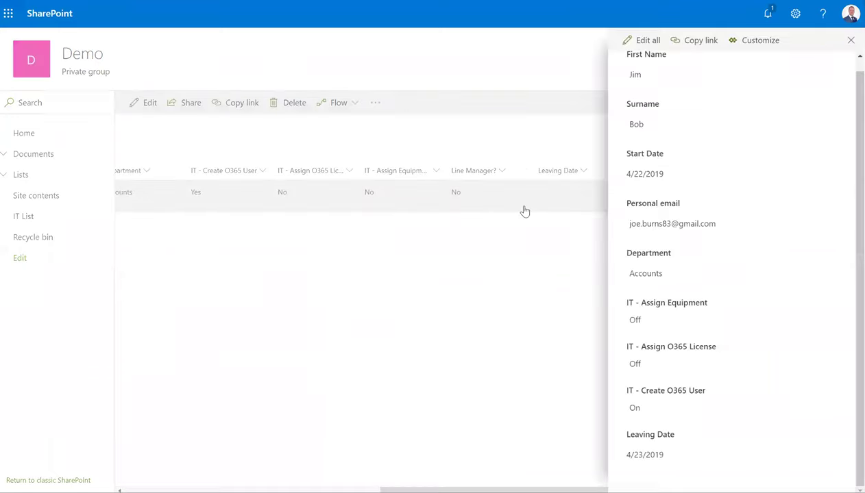
{"action": "left_click", "coordinate": [641, 40]}
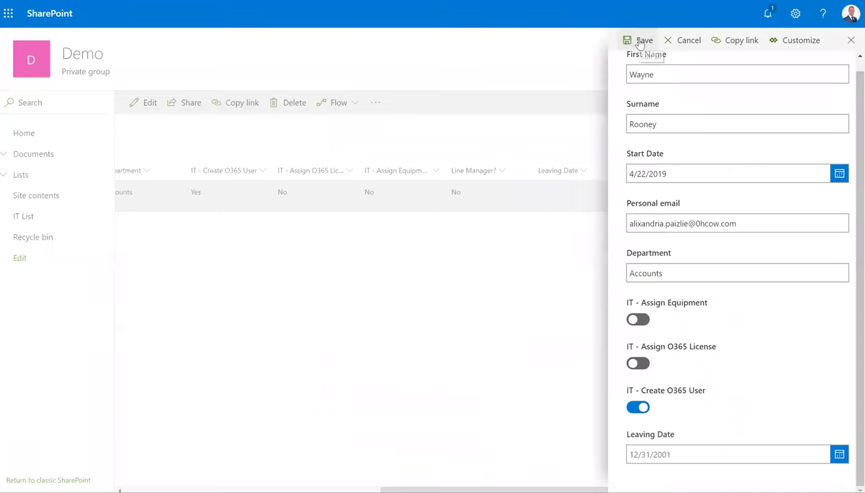
{"action": "left_click", "coordinate": [839, 455]}
{"action": "left_click", "coordinate": [700, 423]}
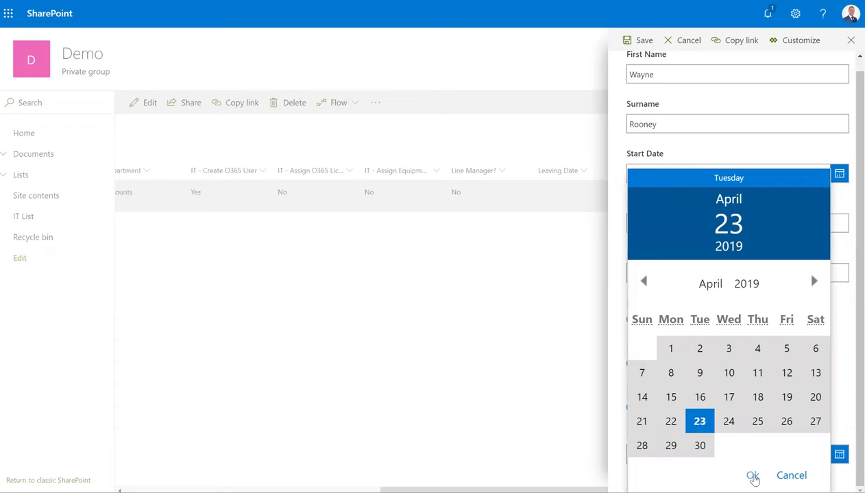
{"action": "left_click", "coordinate": [754, 476]}
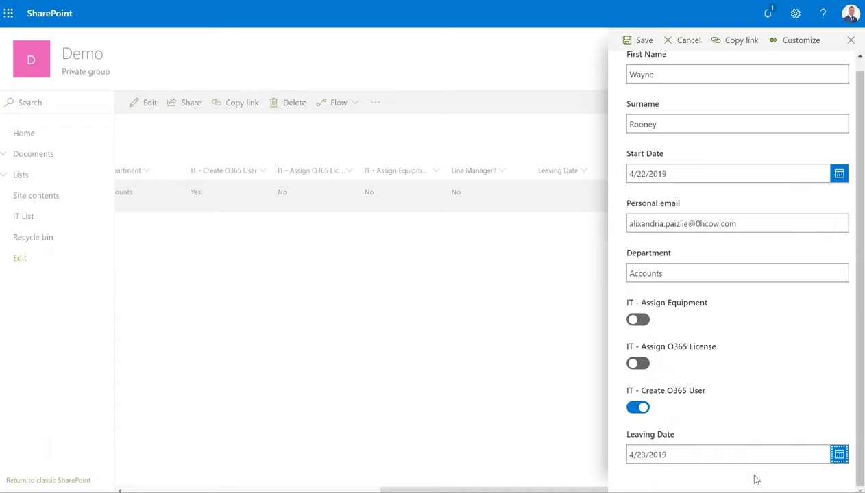
{"action": "left_click", "coordinate": [636, 43]}
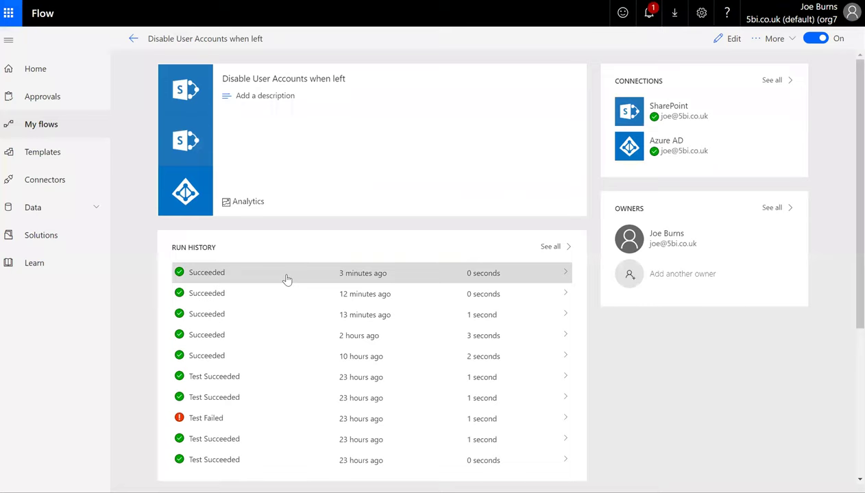
Open the most recent run of the Disable User Accounts when left flow
{"action": "left_click", "coordinate": [52, 125]}
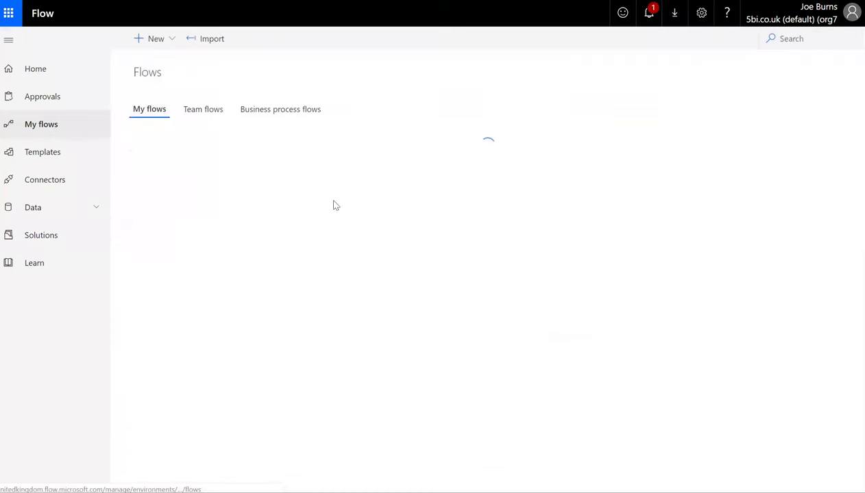
{"action": "left_click", "coordinate": [241, 171]}
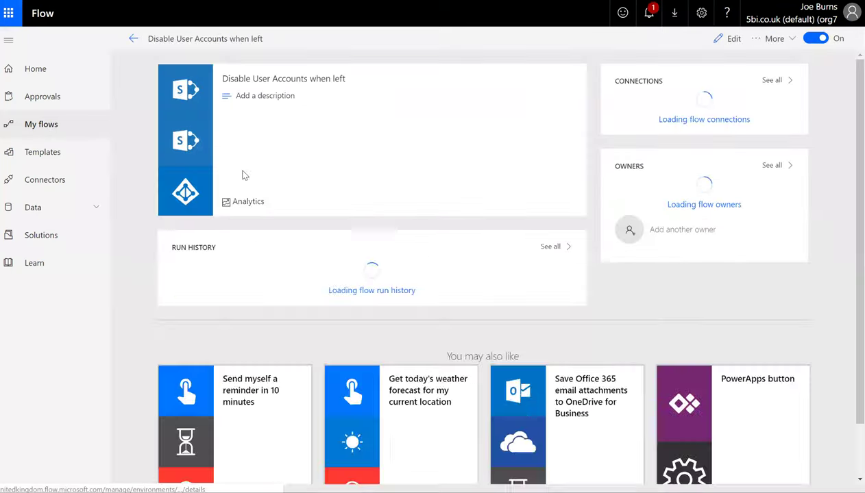
{"action": "left_click", "coordinate": [376, 274]}
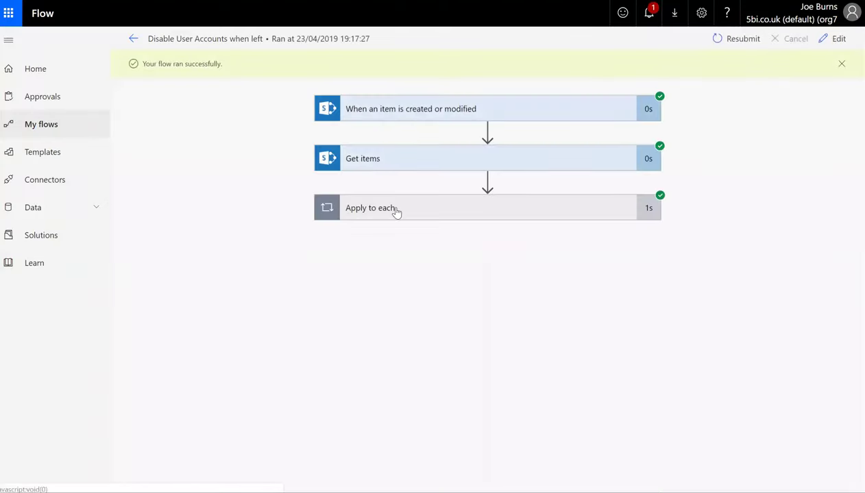
Expand Apply to each, Condition, Update user and Update item to confirm Personhasleft is true
{"action": "left_click", "coordinate": [396, 209]}
{"action": "left_click", "coordinate": [396, 272]}
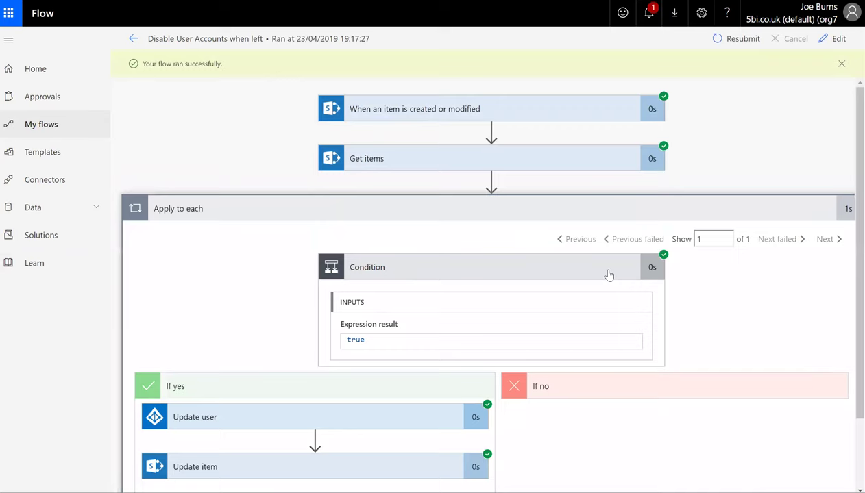
{"action": "scroll", "coordinate": [270, 336], "scroll_direction": "down", "scroll_amount": 1}
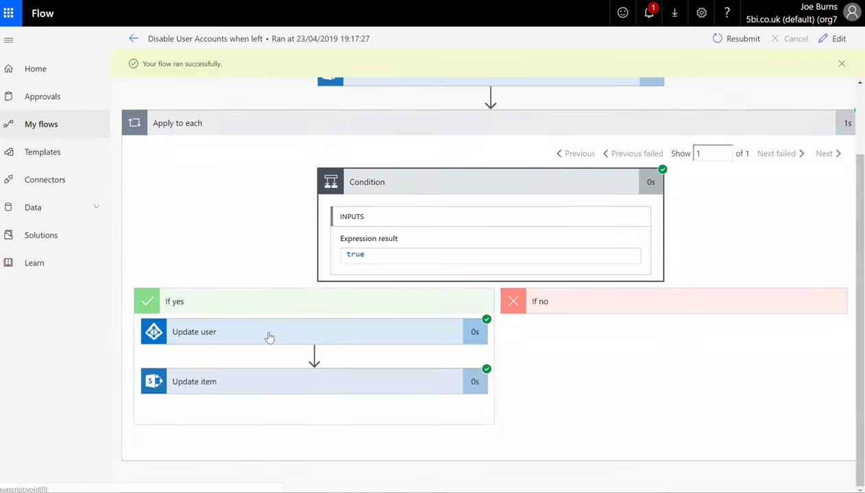
{"action": "left_click", "coordinate": [270, 335]}
{"action": "scroll", "coordinate": [421, 318], "scroll_direction": "down", "scroll_amount": 4}
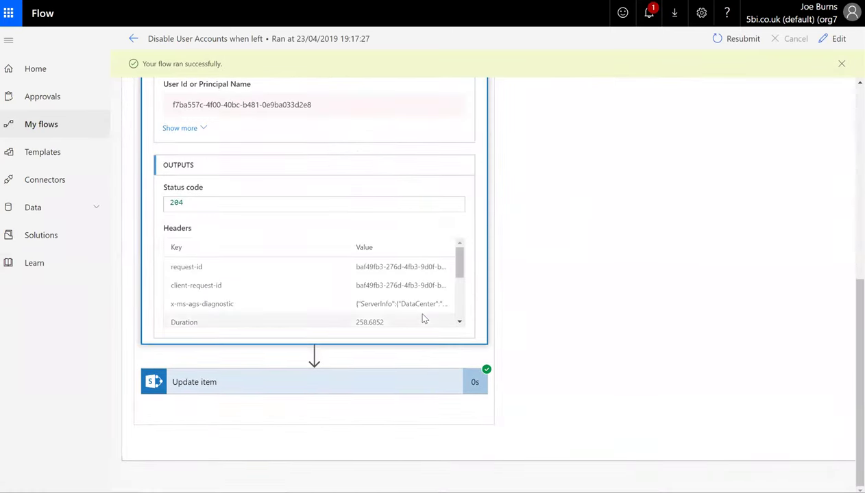
{"action": "left_click", "coordinate": [369, 388]}
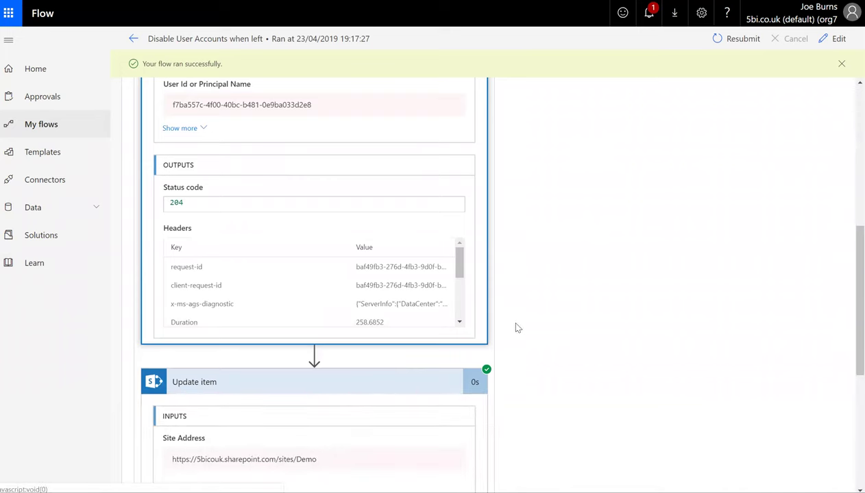
{"action": "scroll", "coordinate": [518, 329], "scroll_direction": "down", "scroll_amount": 3}
{"action": "scroll", "coordinate": [384, 333], "scroll_direction": "down", "scroll_amount": 2}
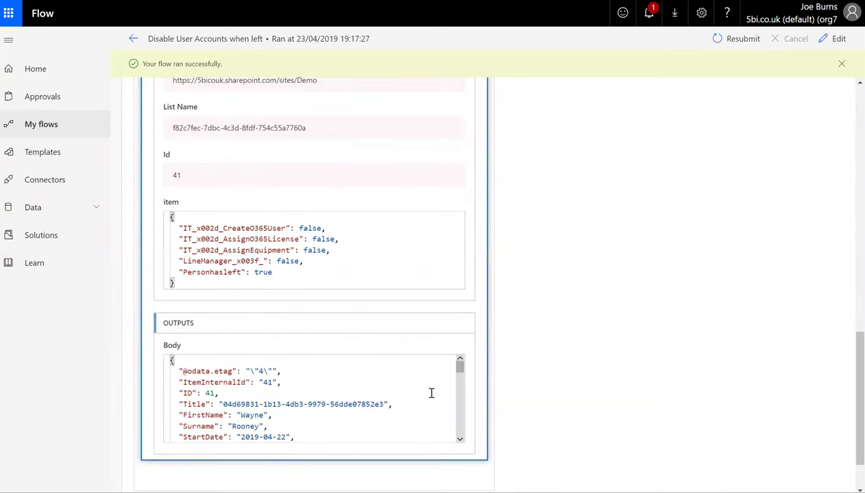
{"action": "left_click_drag", "start_coordinate": [459, 369], "coordinate": [460, 384]}
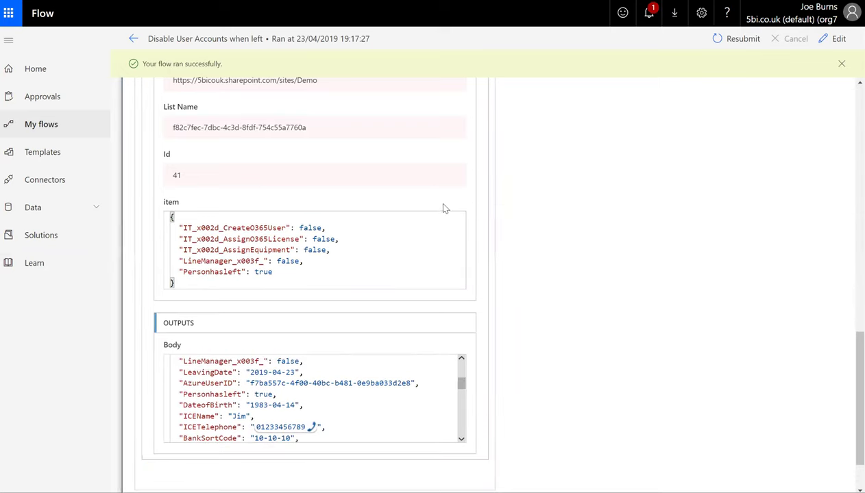
{"action": "key", "text": "ctrl+Tab"}
Return from the run details to the My flows list of six flows
{"action": "left_click", "coordinate": [41, 125]}
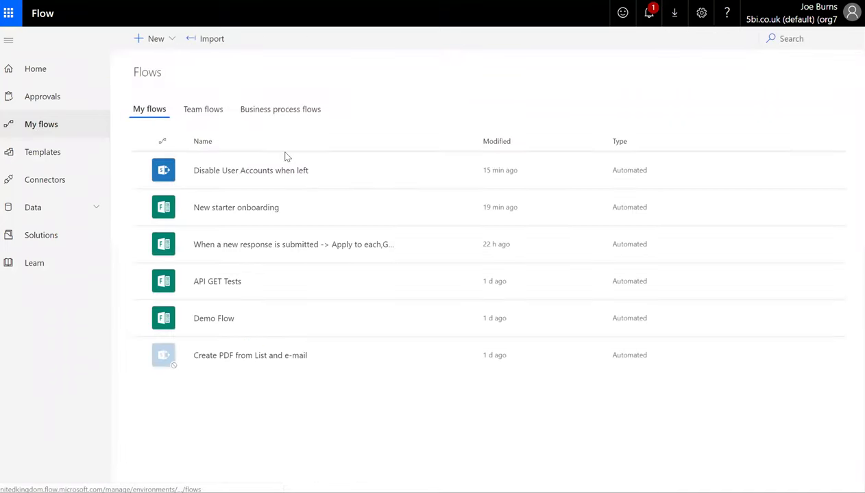